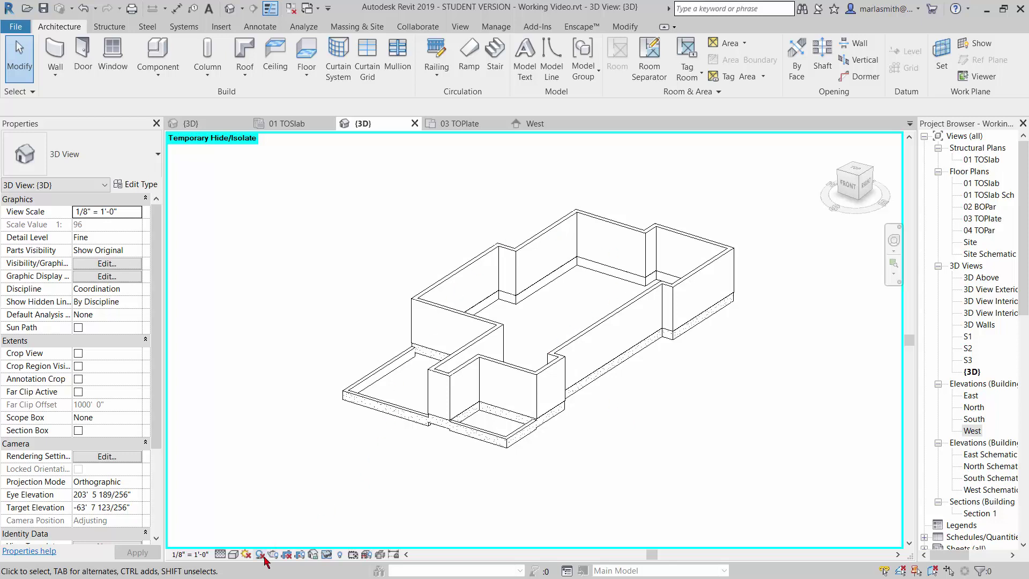
Switch the 3D view to a shaded visual style and examine where the exterior walls meet the foundation walls.
{"action": "left_click", "coordinate": [234, 555]}
{"action": "left_click", "coordinate": [254, 498]}
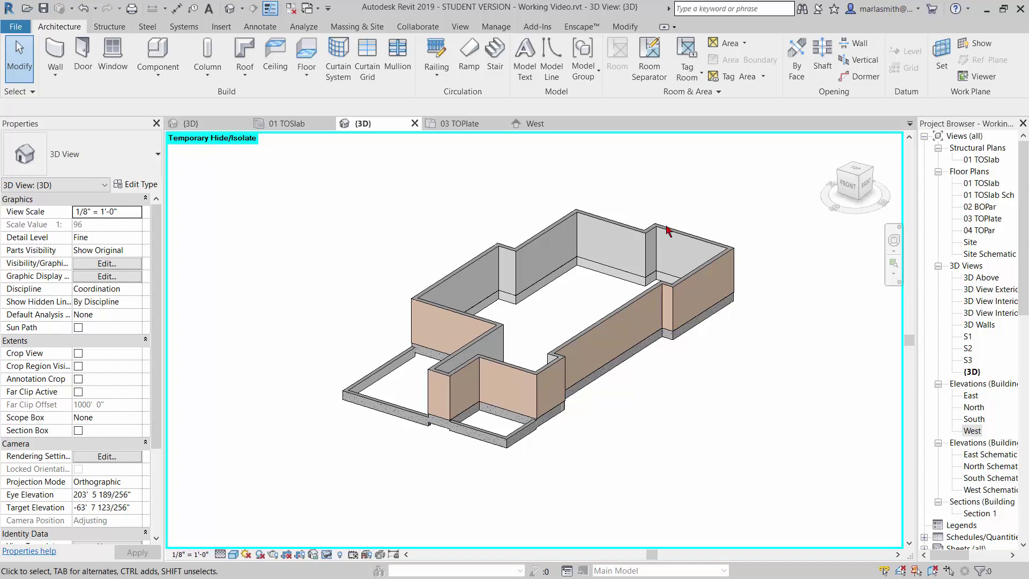
{"action": "scroll", "coordinate": [512, 300], "scroll_direction": "up", "scroll_amount": 5}
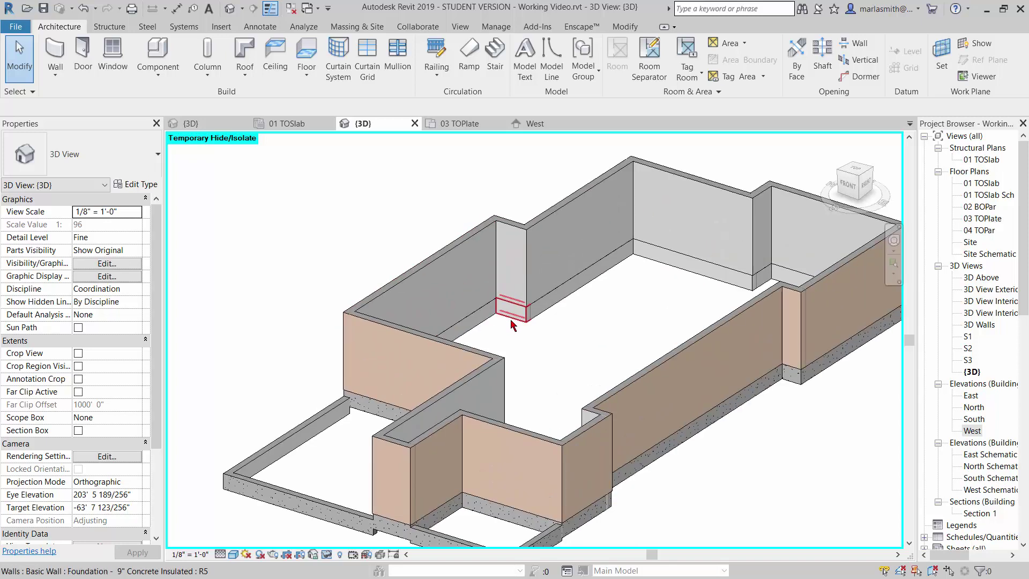
{"action": "scroll", "coordinate": [579, 294], "scroll_direction": "up", "scroll_amount": 2}
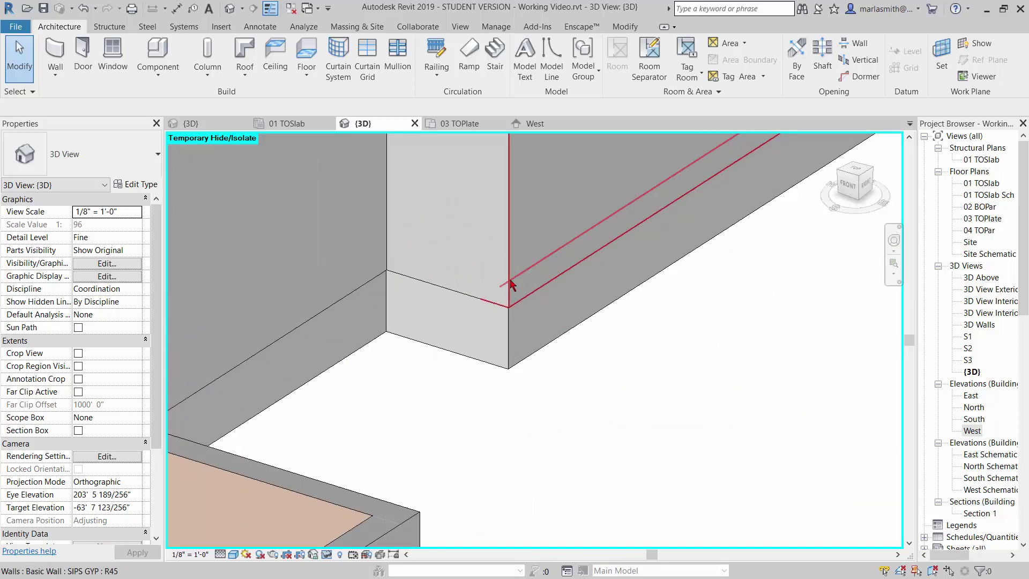
{"action": "scroll", "coordinate": [510, 283], "scroll_direction": "down", "scroll_amount": 3}
{"action": "scroll", "coordinate": [657, 484], "scroll_direction": "down", "scroll_amount": 5}
{"action": "scroll", "coordinate": [602, 496], "scroll_direction": "up", "scroll_amount": 5}
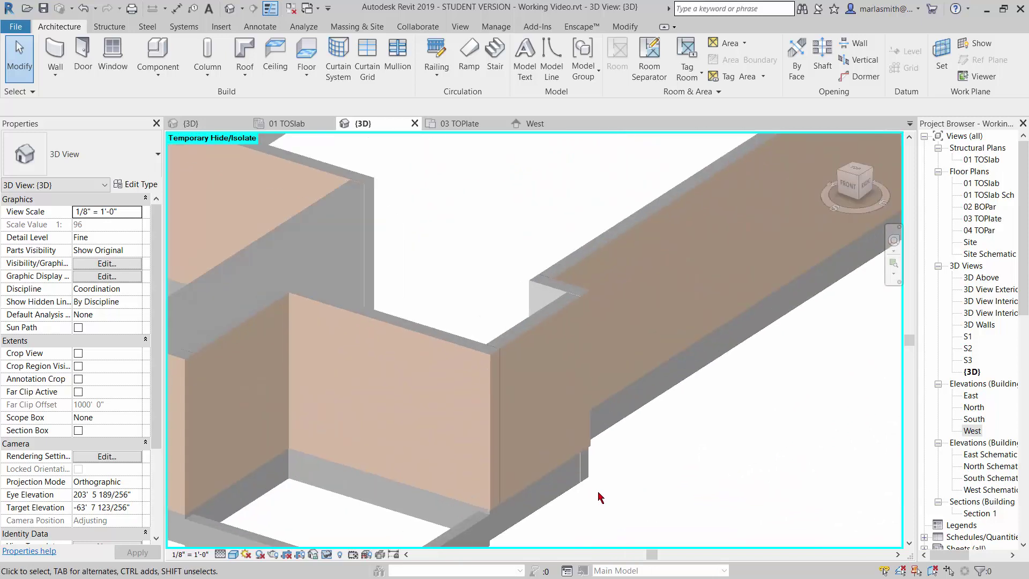
{"action": "scroll", "coordinate": [573, 484], "scroll_direction": "up", "scroll_amount": 2}
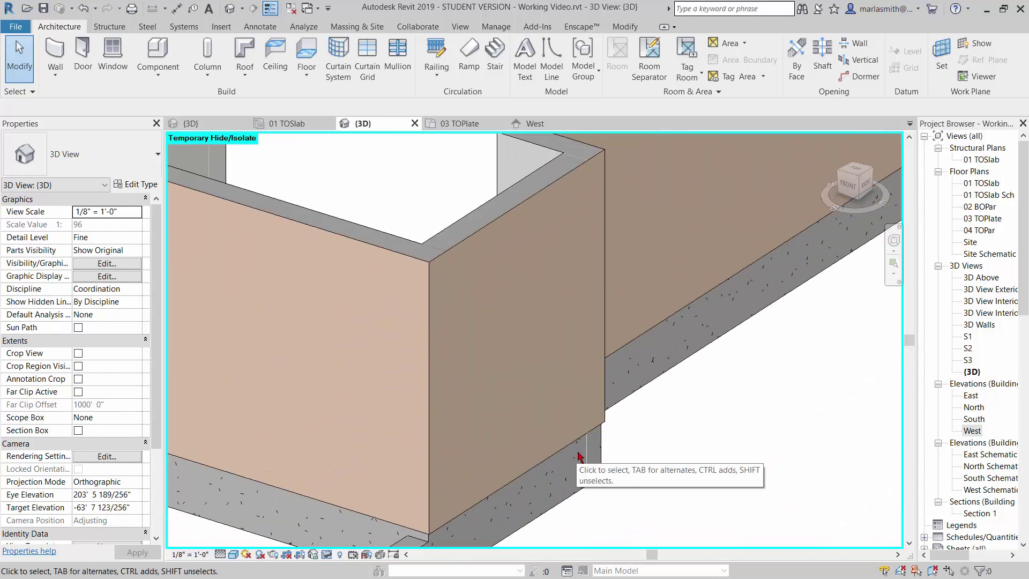
{"action": "scroll", "coordinate": [578, 456], "scroll_direction": "down", "scroll_amount": 5}
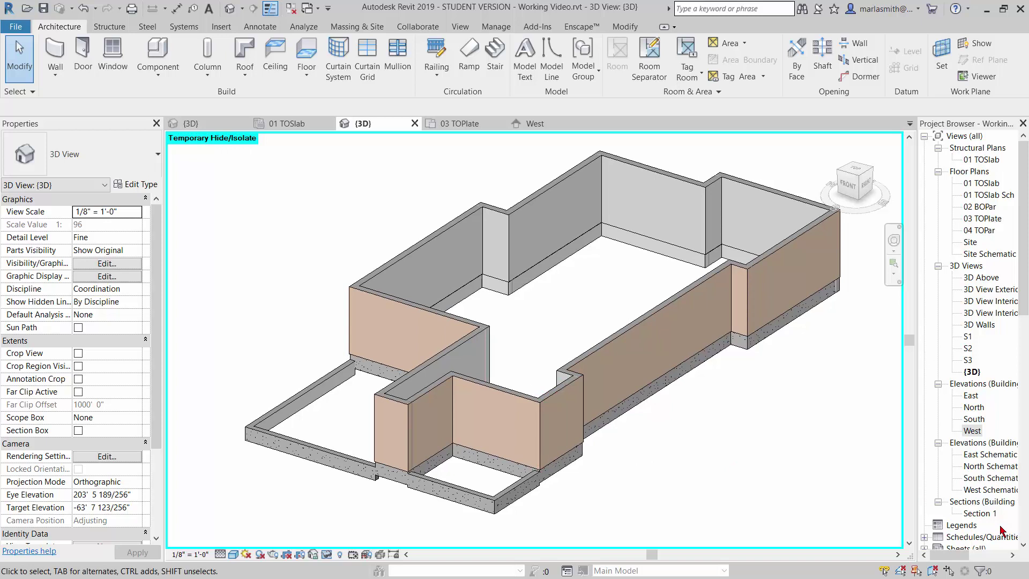
Open the Section 1 view, examine how the SIPS GYP wall sits on the foundation, and return to the 3D view.
{"action": "double_click", "coordinate": [980, 513]}
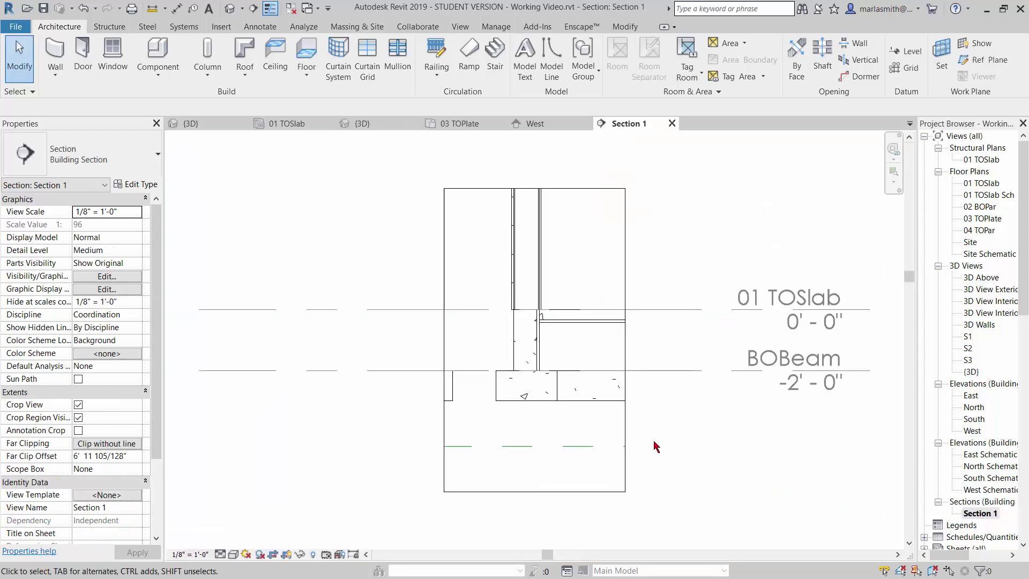
{"action": "scroll", "coordinate": [546, 315], "scroll_direction": "up", "scroll_amount": 3}
{"action": "scroll", "coordinate": [481, 325], "scroll_direction": "up", "scroll_amount": 3}
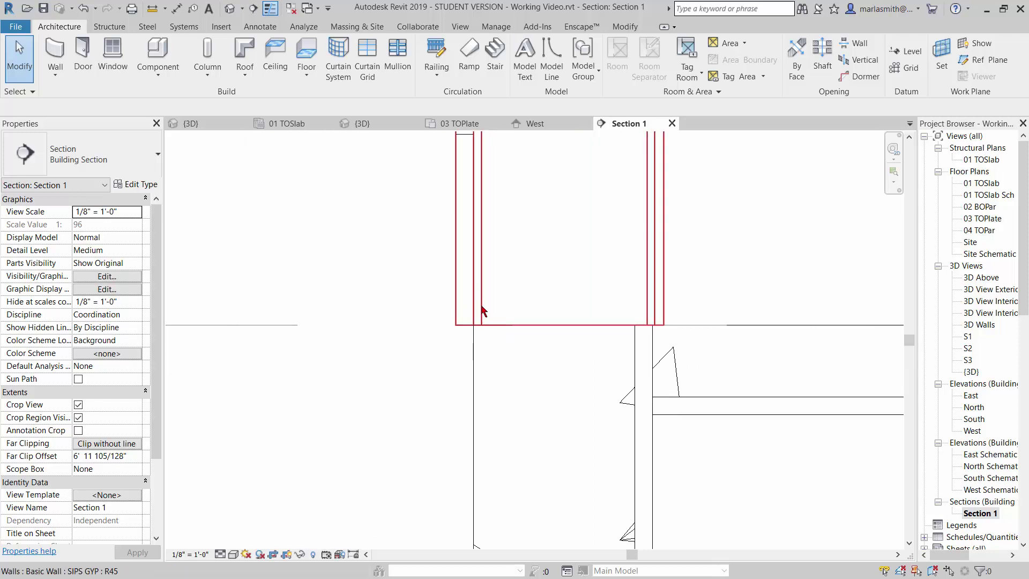
{"action": "scroll", "coordinate": [456, 325], "scroll_direction": "down", "scroll_amount": 2}
{"action": "scroll", "coordinate": [466, 325], "scroll_direction": "down", "scroll_amount": 2}
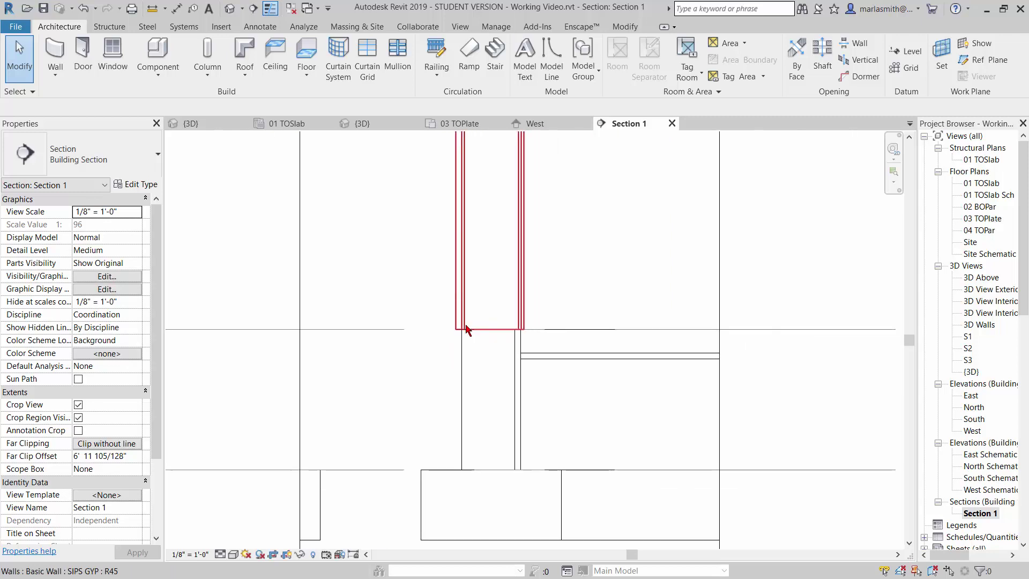
{"action": "left_click", "coordinate": [230, 9]}
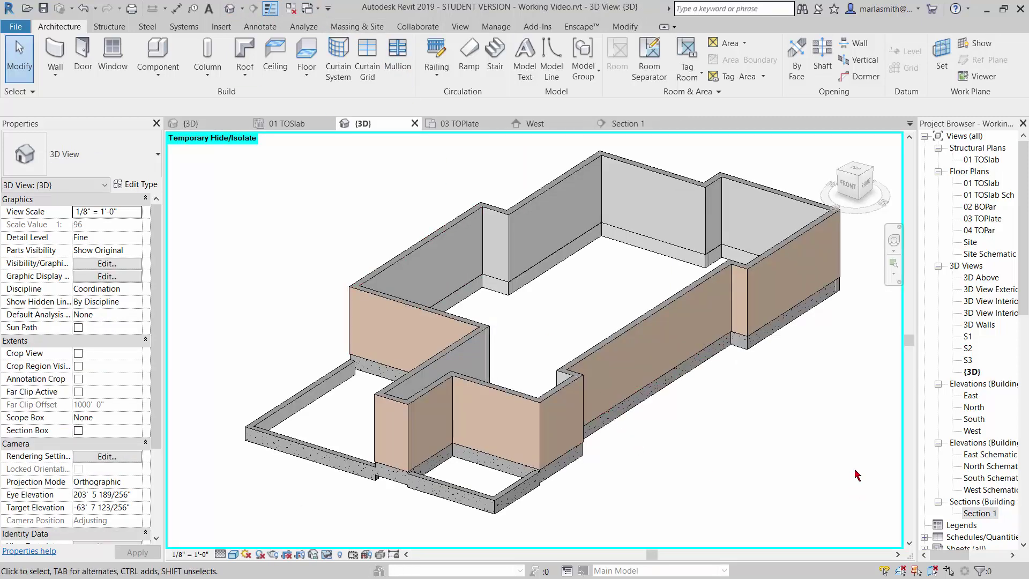
{"action": "left_click", "coordinate": [671, 123]}
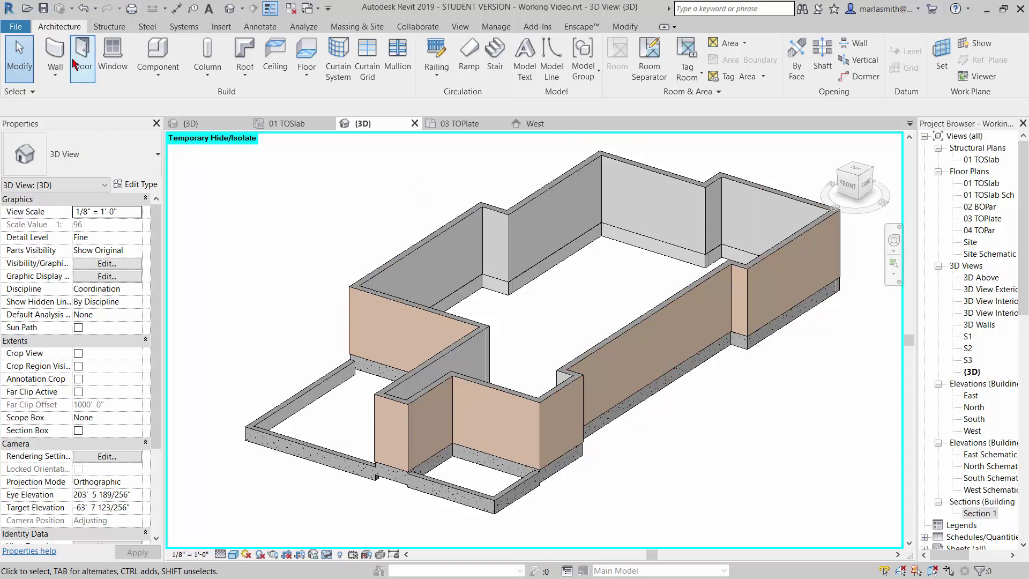
Start an architectural wall and duplicate the SIPS GYP wall type under the name SIPS.
{"action": "left_click", "coordinate": [55, 77]}
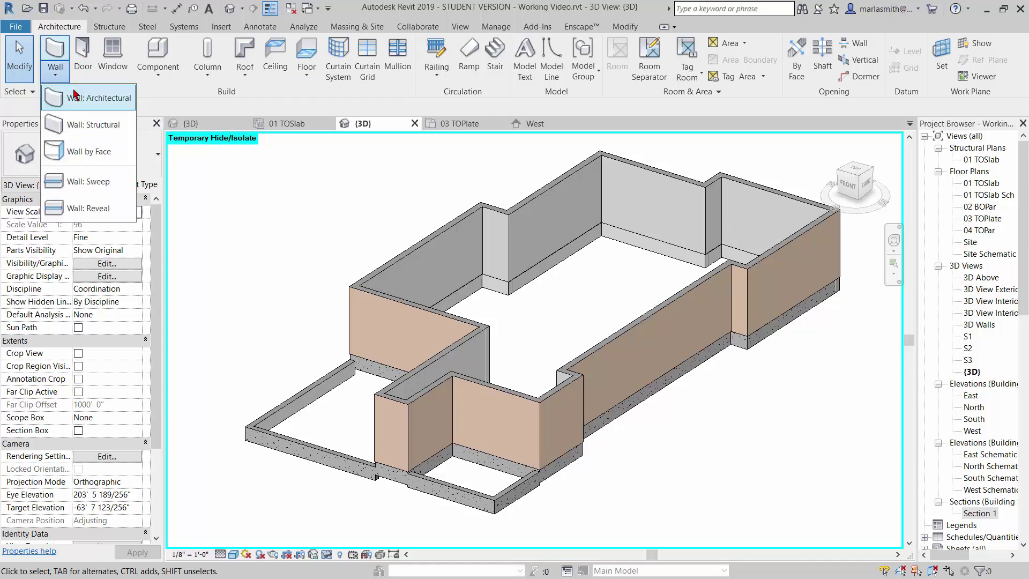
{"action": "left_click", "coordinate": [75, 89]}
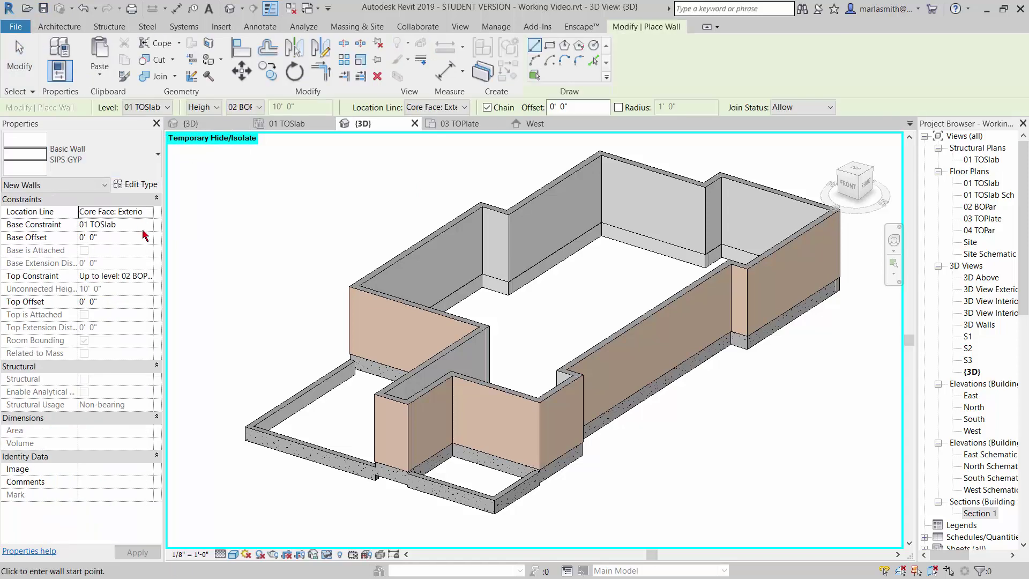
{"action": "left_click", "coordinate": [150, 185]}
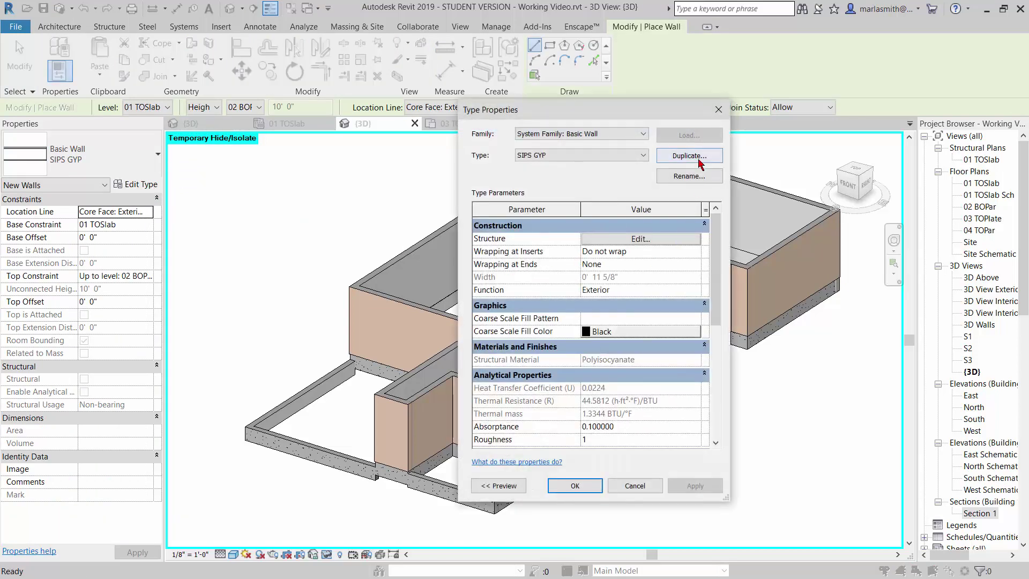
{"action": "left_click", "coordinate": [689, 155]}
{"action": "left_click_drag", "start_coordinate": [574, 285], "coordinate": [542, 284]}
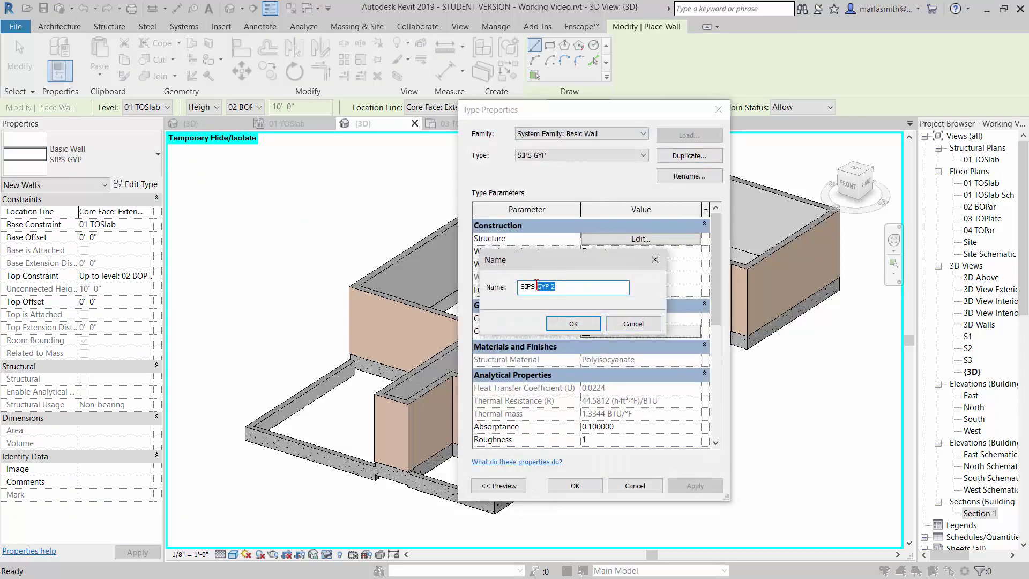
{"action": "left_click", "coordinate": [572, 324]}
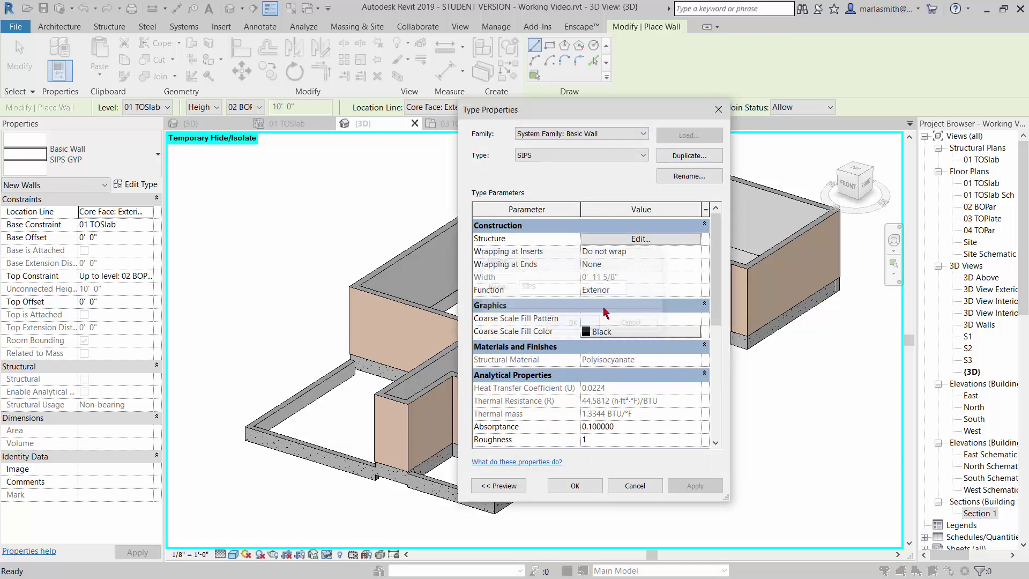
Delete the interior gypsum Finish 2 layer from the SIPS wall type's structure and accept the type changes.
{"action": "left_click", "coordinate": [638, 241]}
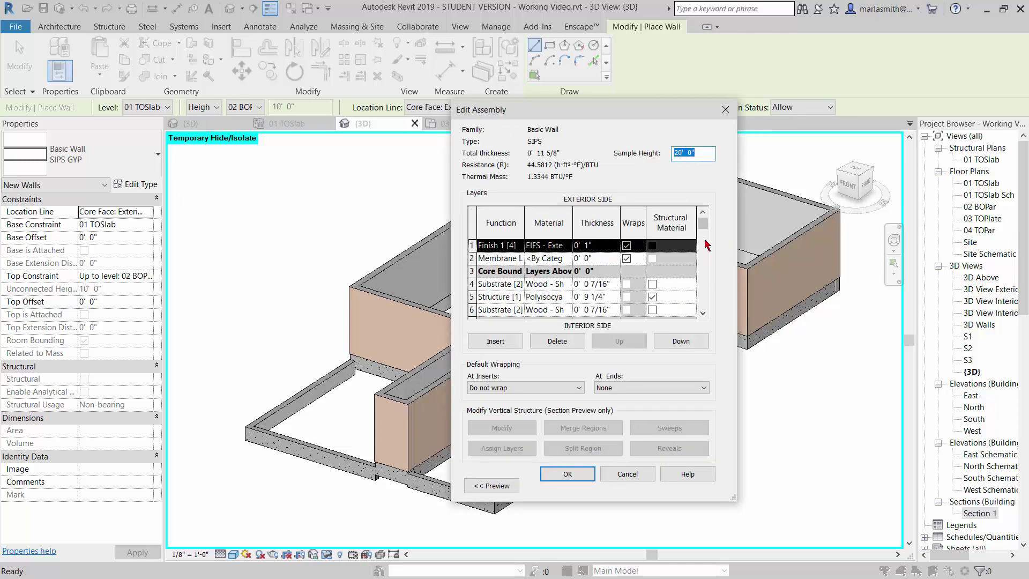
{"action": "scroll", "coordinate": [708, 245], "scroll_direction": "down", "scroll_amount": 3}
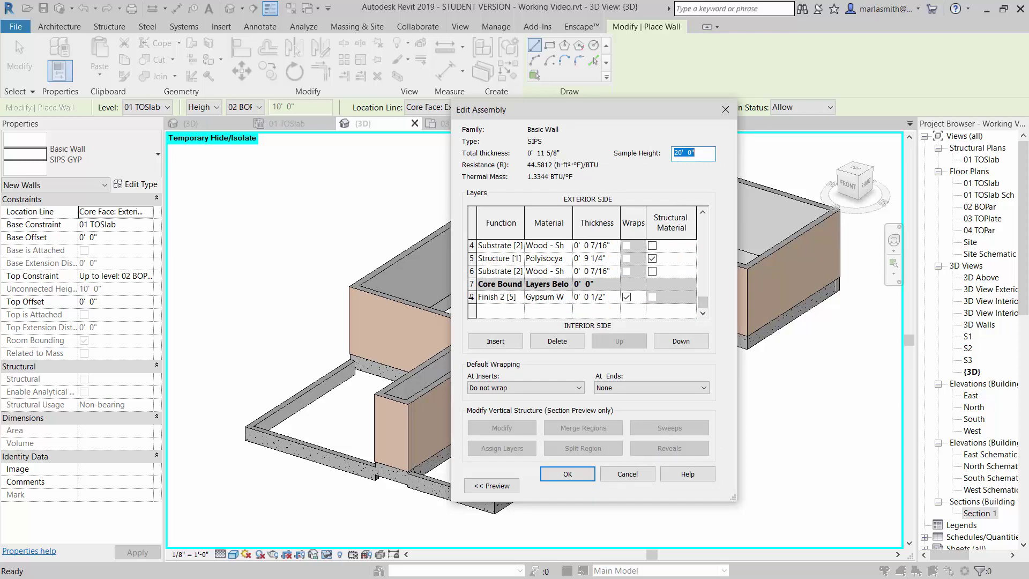
{"action": "left_click", "coordinate": [471, 296]}
{"action": "left_click", "coordinate": [557, 341]}
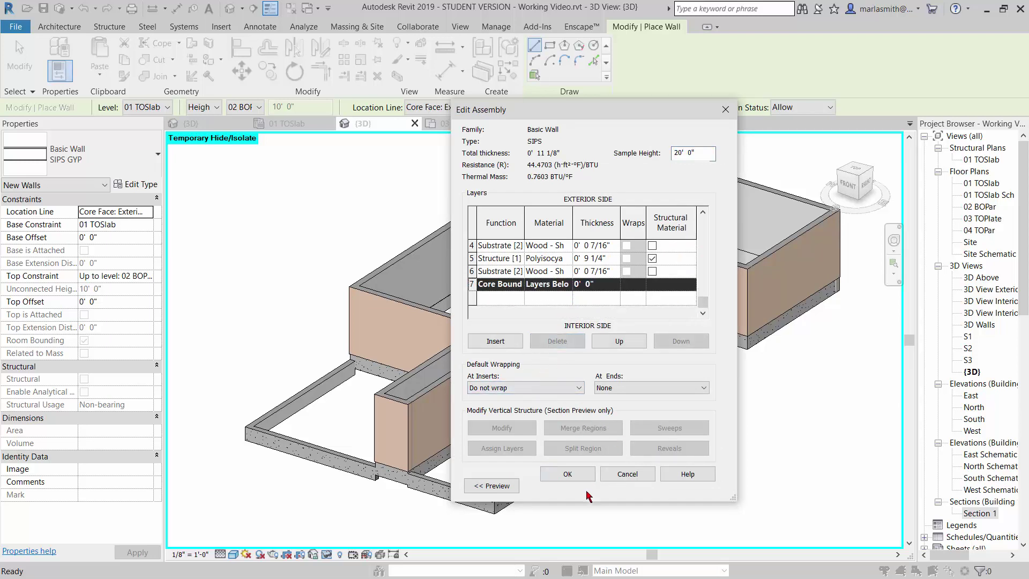
{"action": "left_click", "coordinate": [568, 475]}
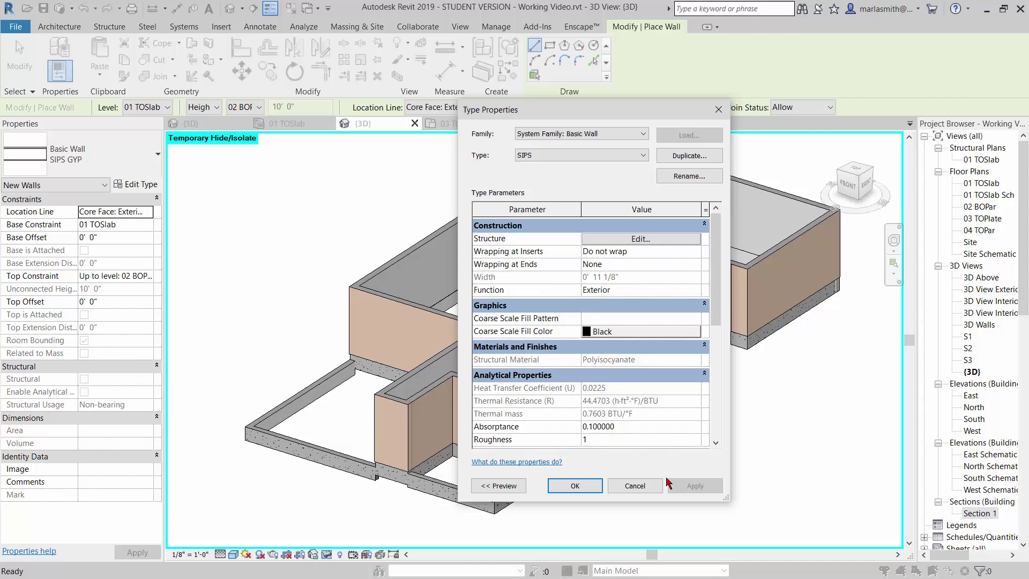
{"action": "left_click", "coordinate": [575, 478]}
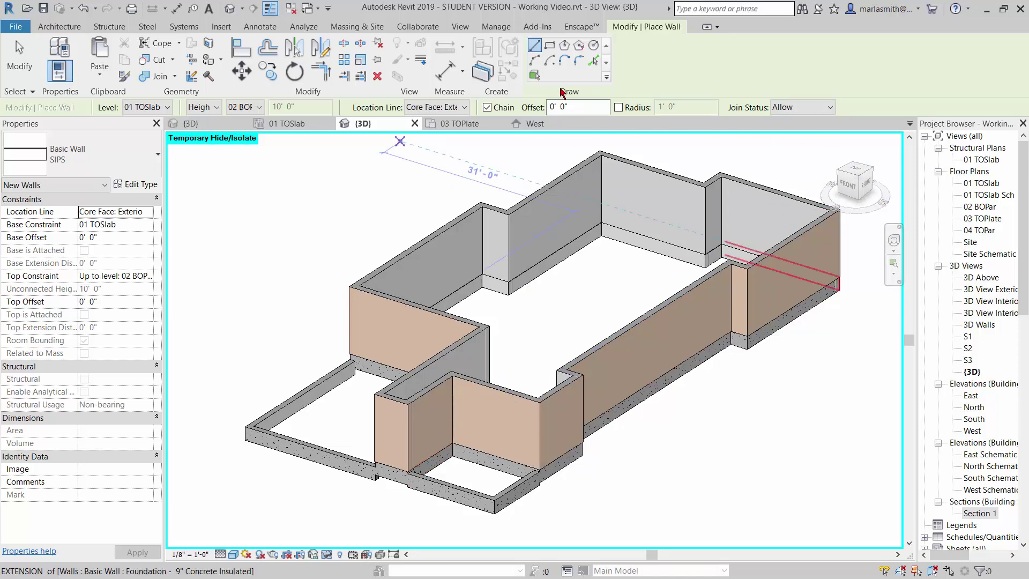
Set the new walls to be created from picked lines with the location line at Finish Face: Exterior.
{"action": "left_click", "coordinate": [594, 62]}
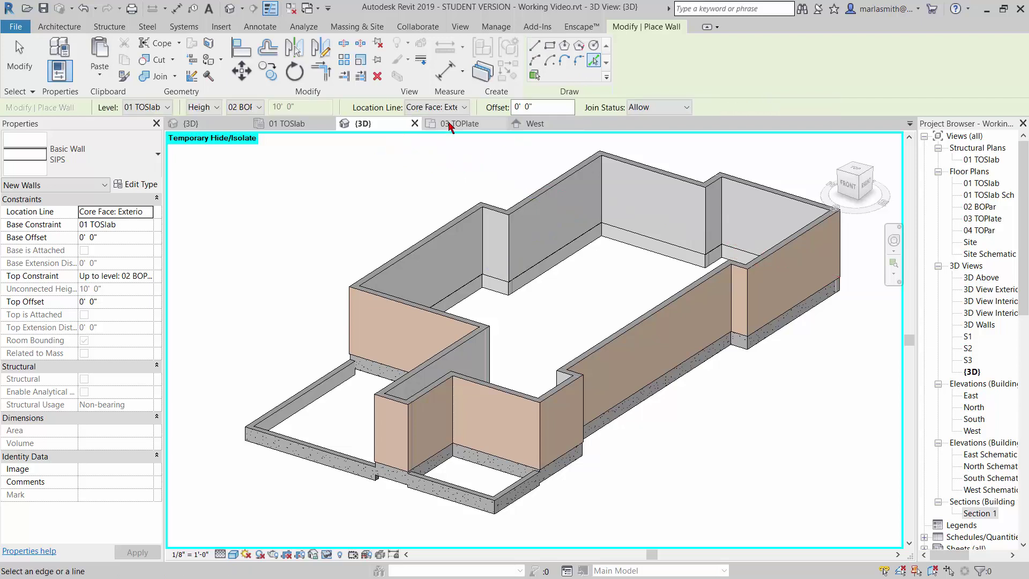
{"action": "left_click", "coordinate": [464, 107]}
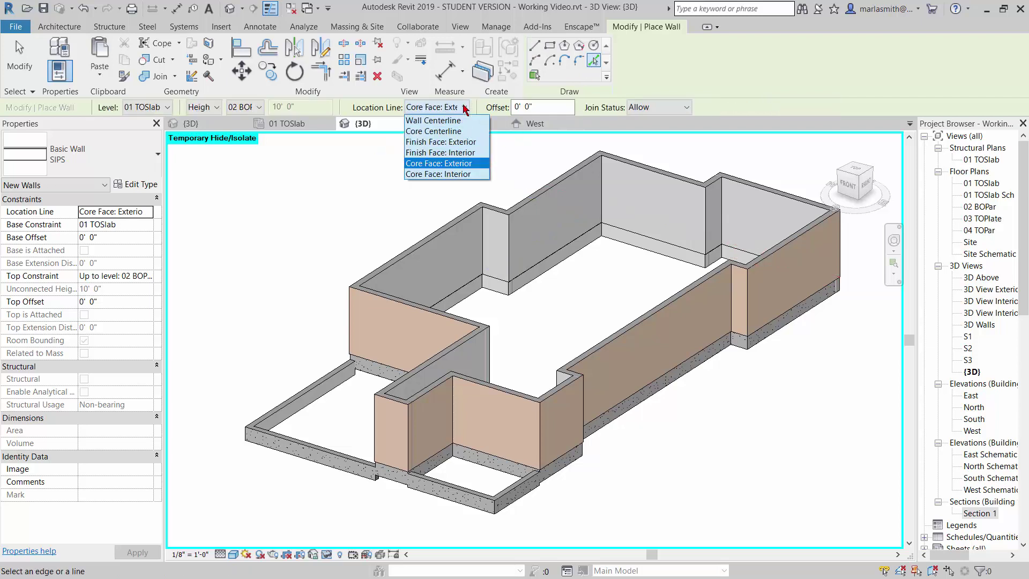
{"action": "left_click", "coordinate": [453, 143]}
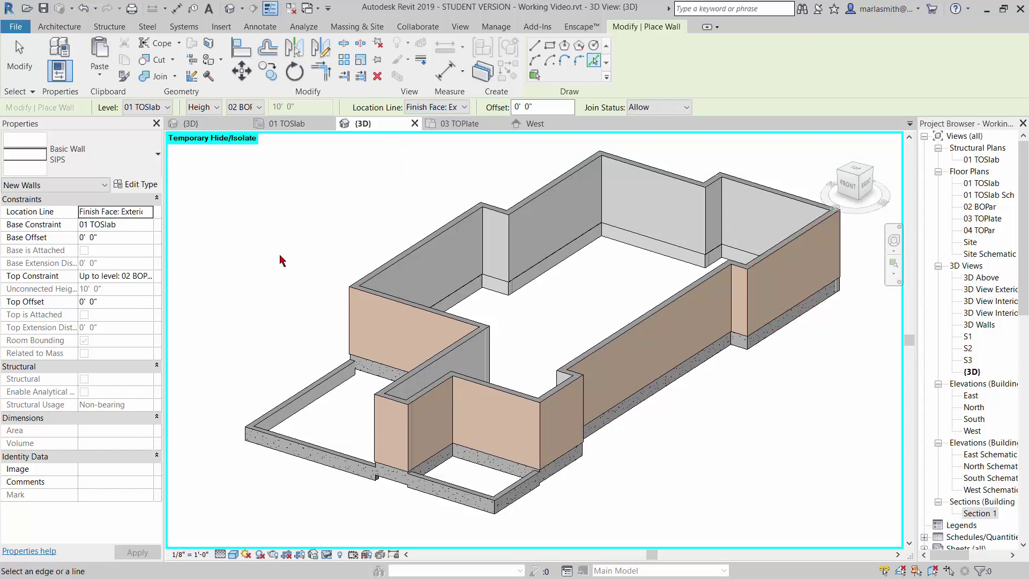
Set the new walls' base constraint to 02 BOPar and their top constraint to level 04 TOPar.
{"action": "left_click", "coordinate": [147, 225]}
{"action": "left_click", "coordinate": [147, 225]}
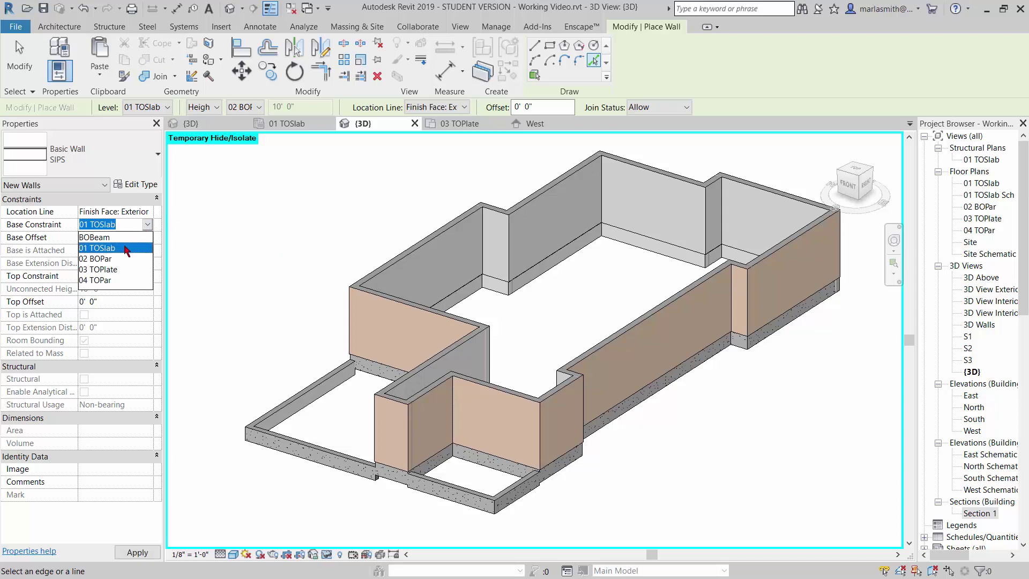
{"action": "left_click", "coordinate": [102, 258]}
{"action": "left_click", "coordinate": [148, 276]}
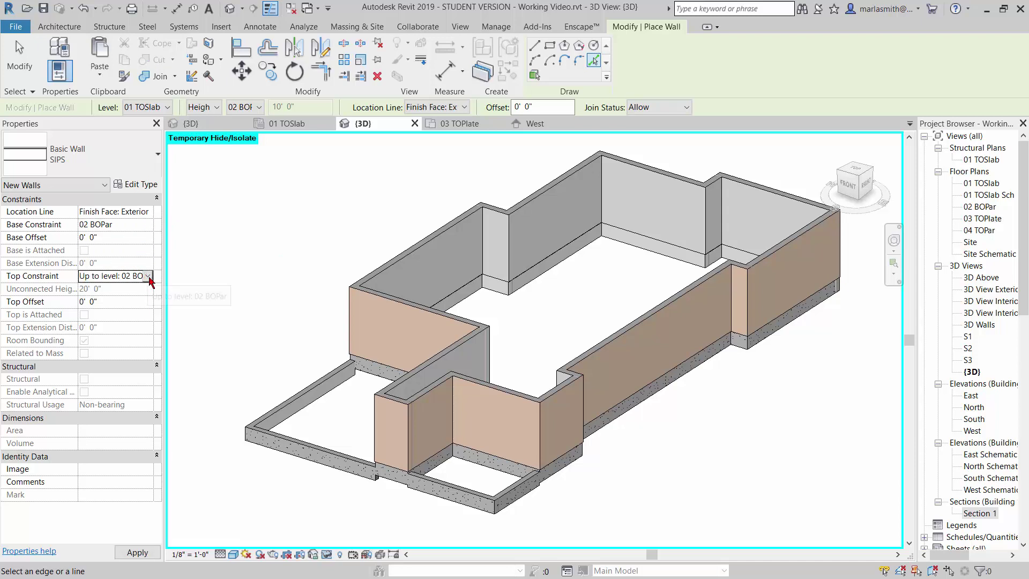
{"action": "left_click", "coordinate": [147, 276]}
{"action": "left_click", "coordinate": [146, 343]}
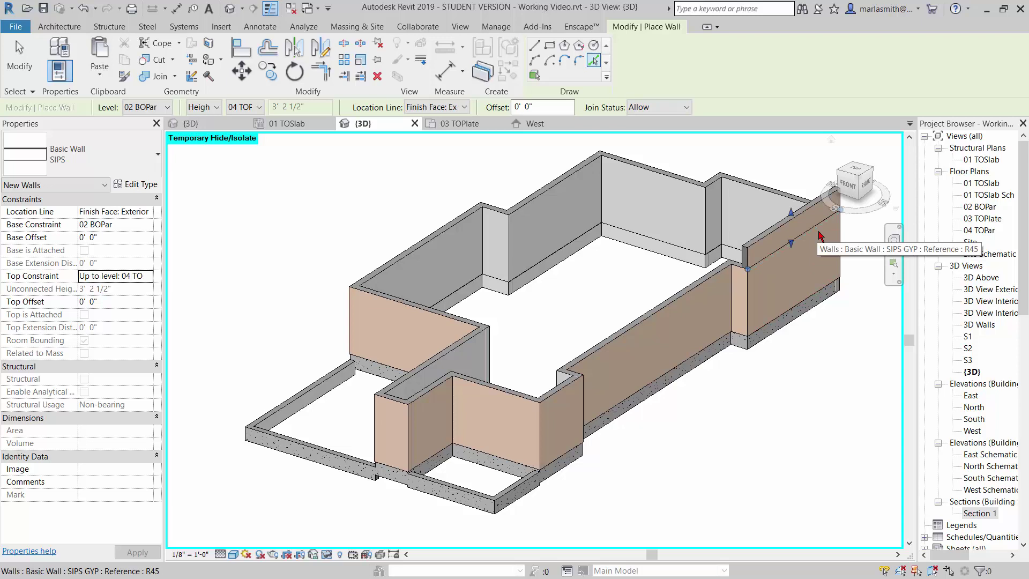
Place SIPS parapet walls along the top exterior edges of the outermost walls on all four sides of the building.
{"action": "left_click", "coordinate": [819, 235]}
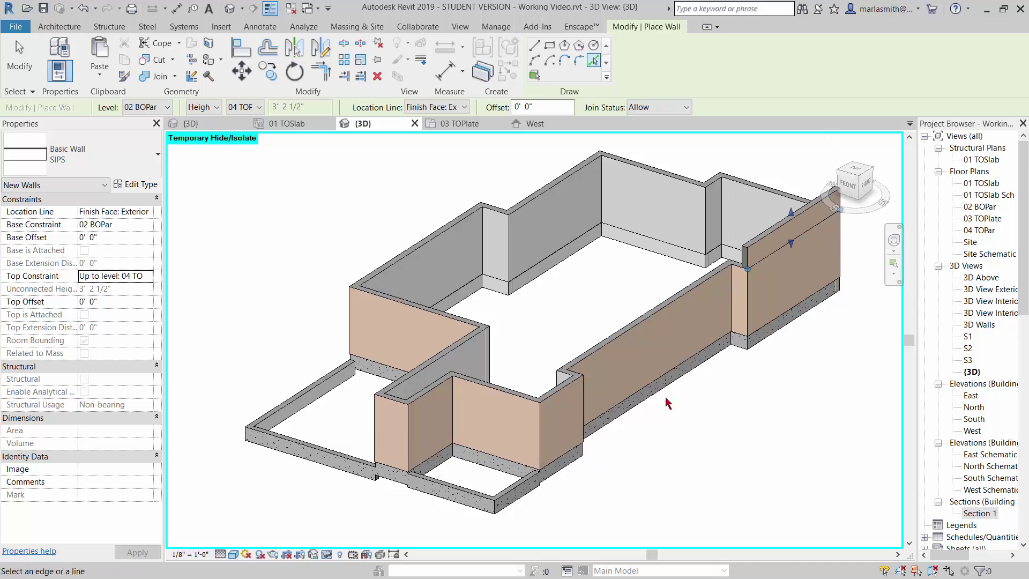
{"action": "left_click", "coordinate": [394, 411]}
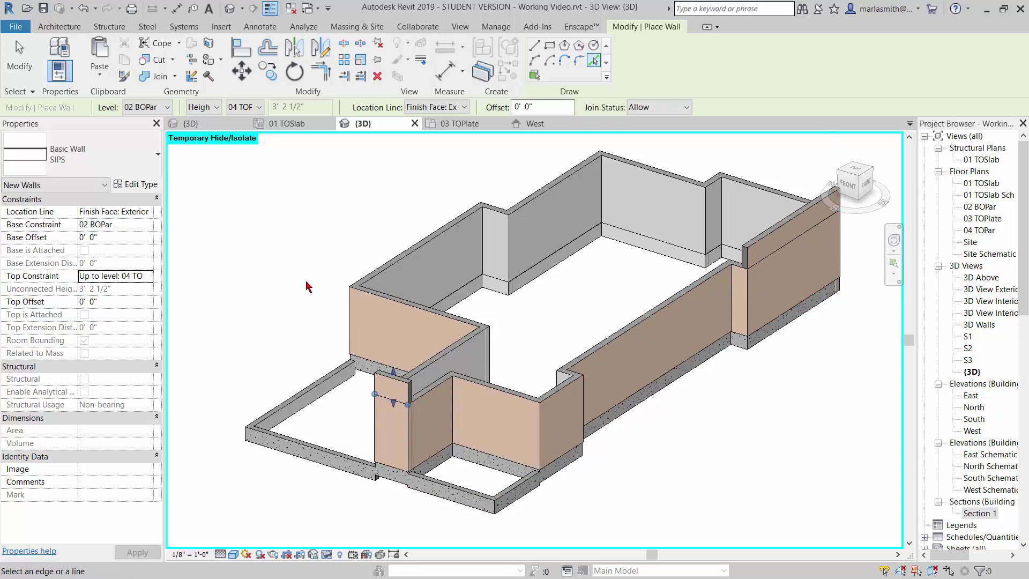
{"action": "middle_click_drag", "start_coordinate": [307, 286], "coordinate": [562, 291], "text": "shift"}
{"action": "scroll", "coordinate": [610, 298], "scroll_direction": "down", "scroll_amount": 4}
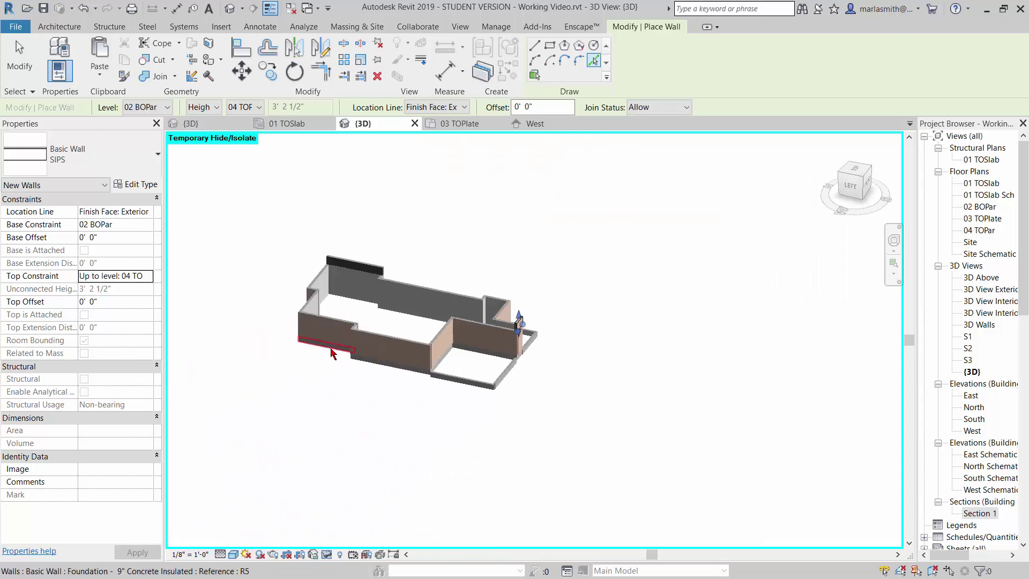
{"action": "scroll", "coordinate": [332, 353], "scroll_direction": "up", "scroll_amount": 3}
{"action": "middle_click_drag", "start_coordinate": [310, 367], "coordinate": [535, 343], "text": "shift"}
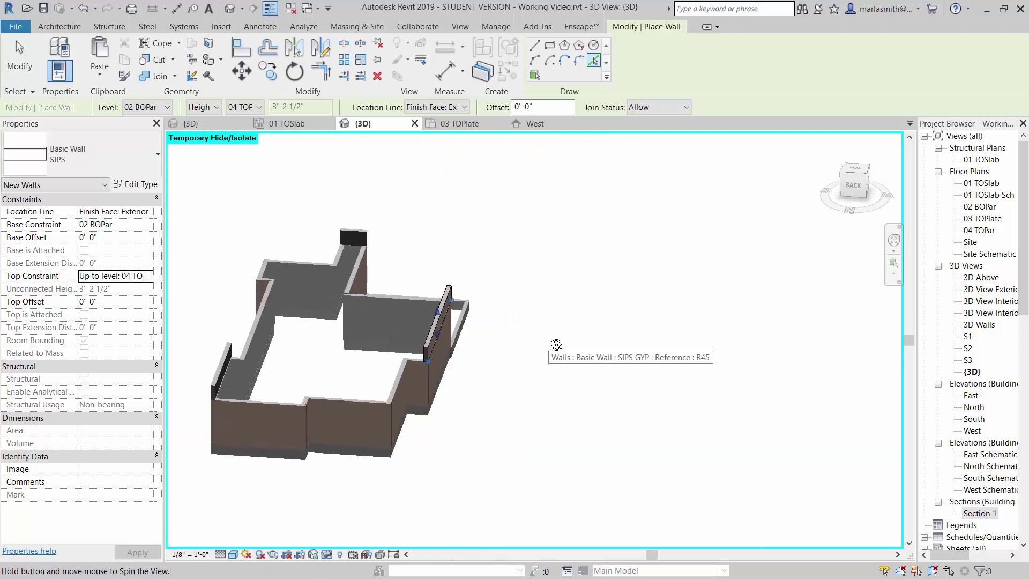
{"action": "left_click", "coordinate": [273, 414]}
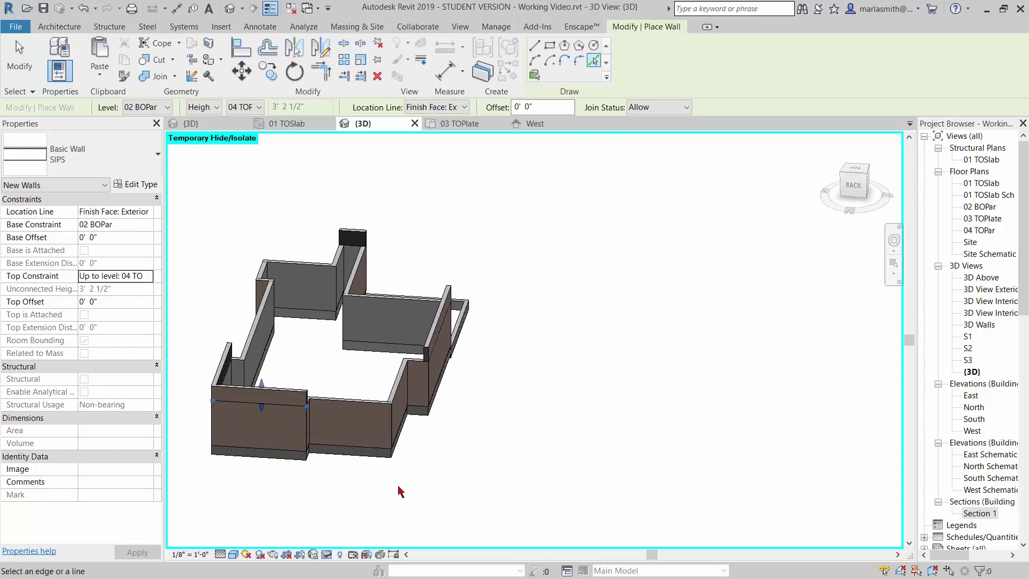
Trim and extend the SIPS parapet walls to meet at their open corners, forming a continuous rectangle around the building.
{"action": "key", "text": "Escape"}
{"action": "key", "text": "Escape"}
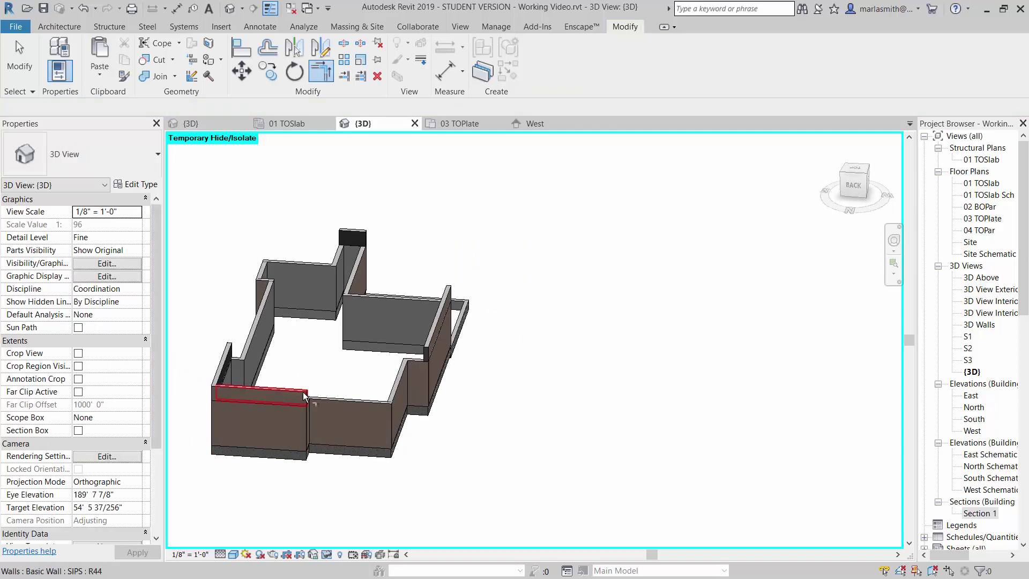
{"action": "left_click", "coordinate": [450, 301]}
{"action": "left_click", "coordinate": [358, 240]}
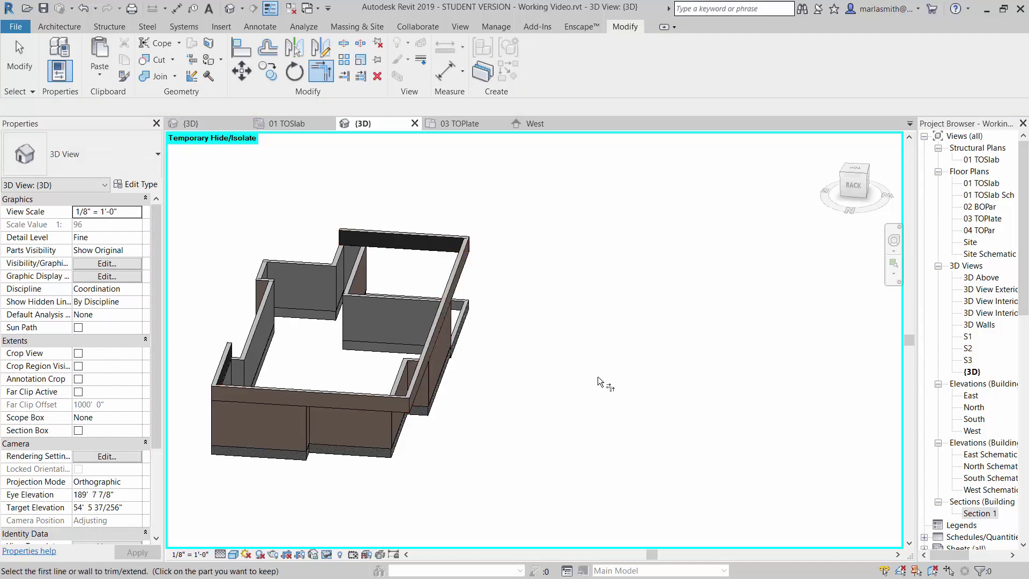
{"action": "middle_click_drag", "start_coordinate": [598, 381], "coordinate": [128, 411], "text": "shift"}
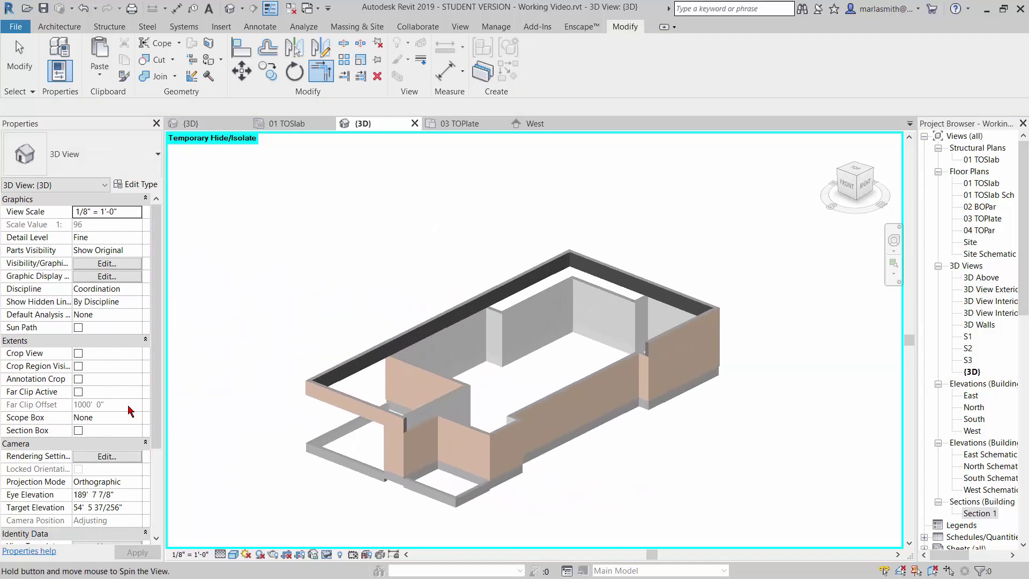
{"action": "left_click", "coordinate": [379, 415]}
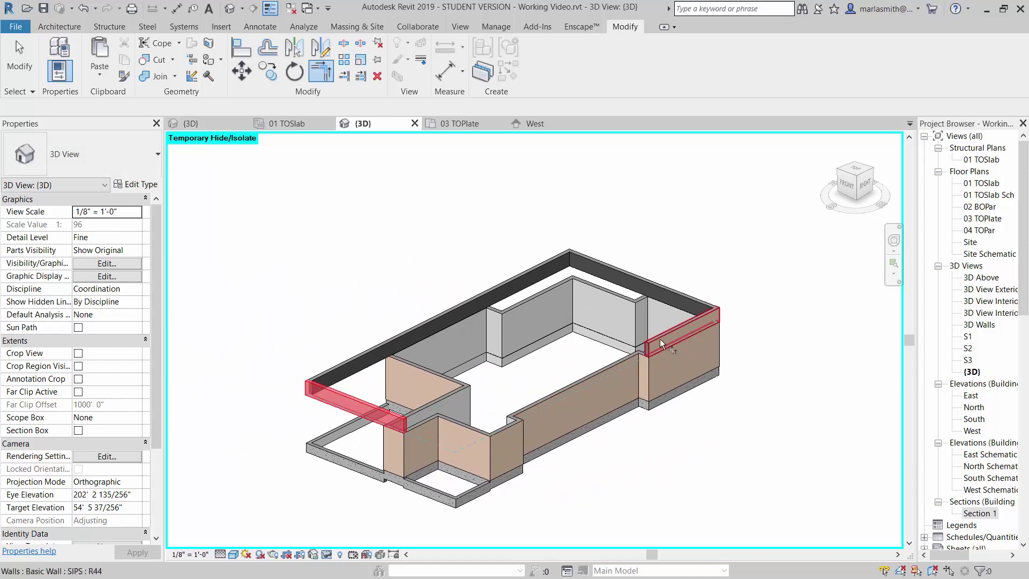
{"action": "left_click", "coordinate": [660, 339]}
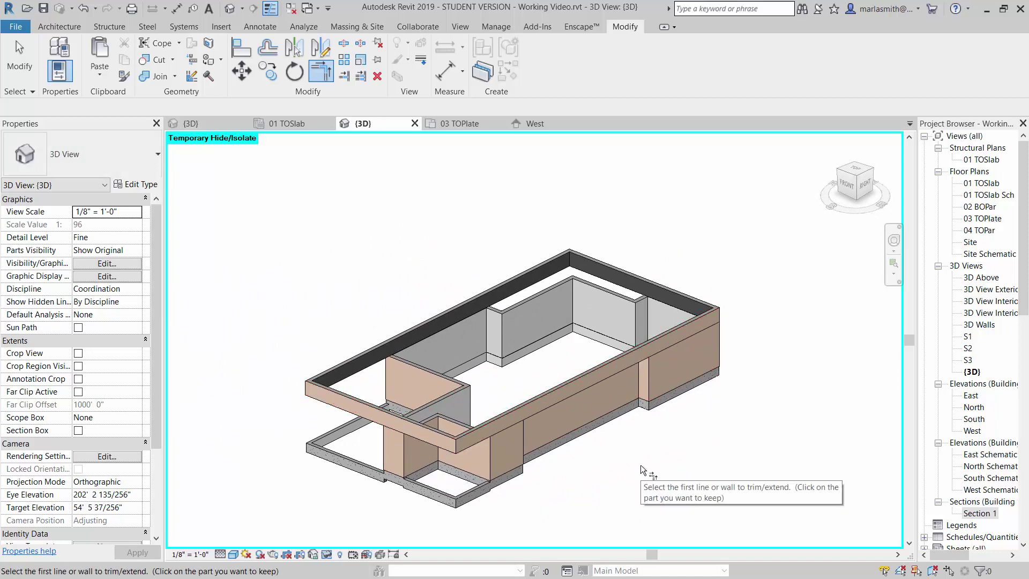
{"action": "left_click", "coordinate": [19, 60]}
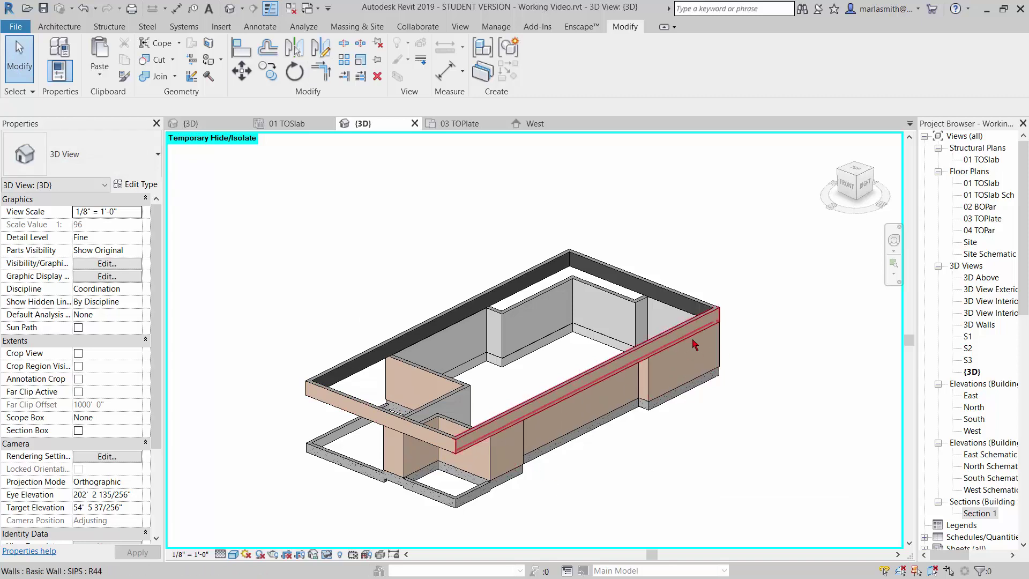
Join the right-side parapet wall's geometry with the SIPS GYP walls below it near the building's front corner.
{"action": "left_click", "coordinate": [159, 77]}
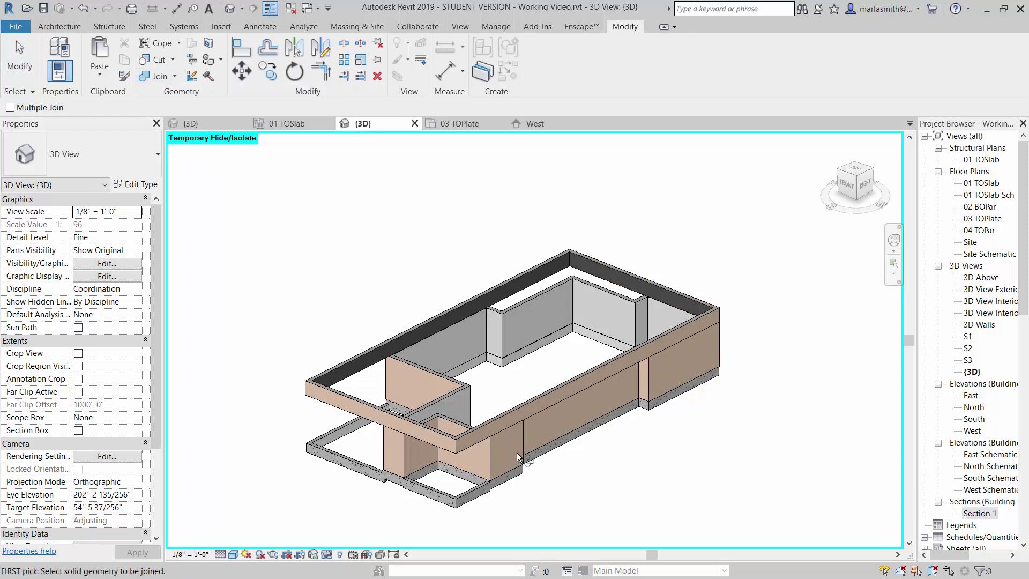
{"action": "scroll", "coordinate": [524, 452], "scroll_direction": "up", "scroll_amount": 5}
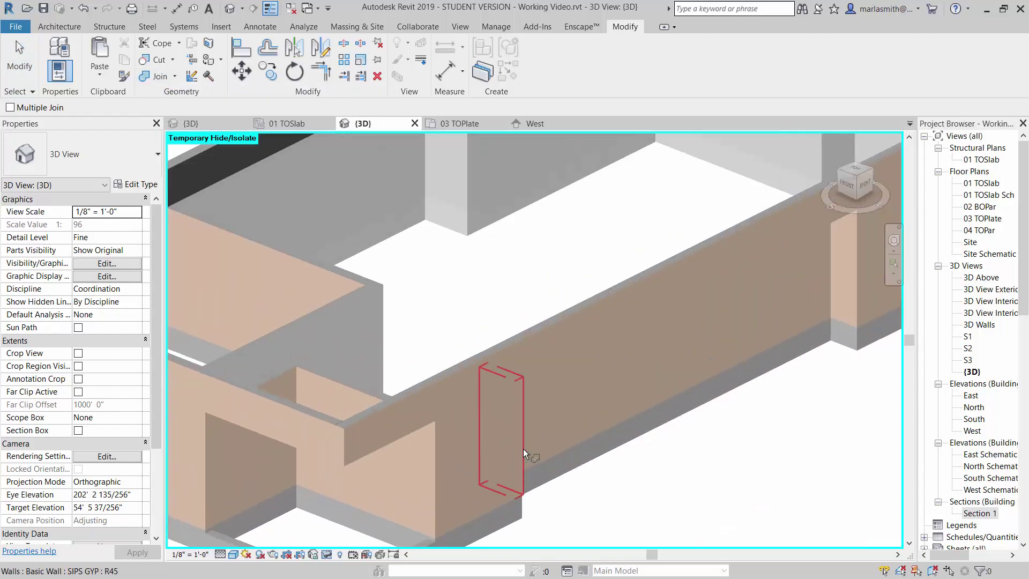
{"action": "left_click", "coordinate": [441, 442]}
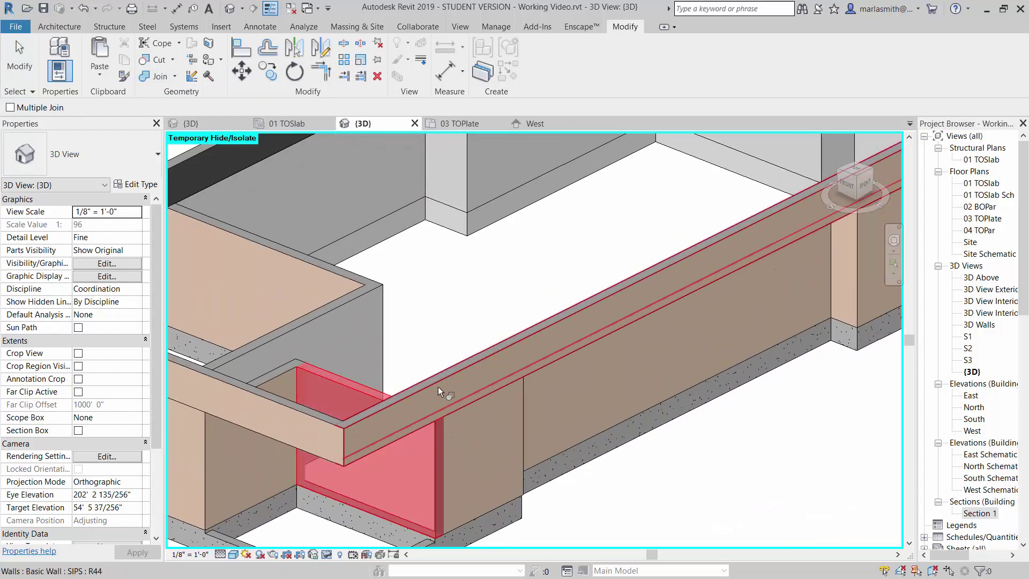
{"action": "left_click", "coordinate": [438, 387]}
{"action": "left_click", "coordinate": [467, 414]}
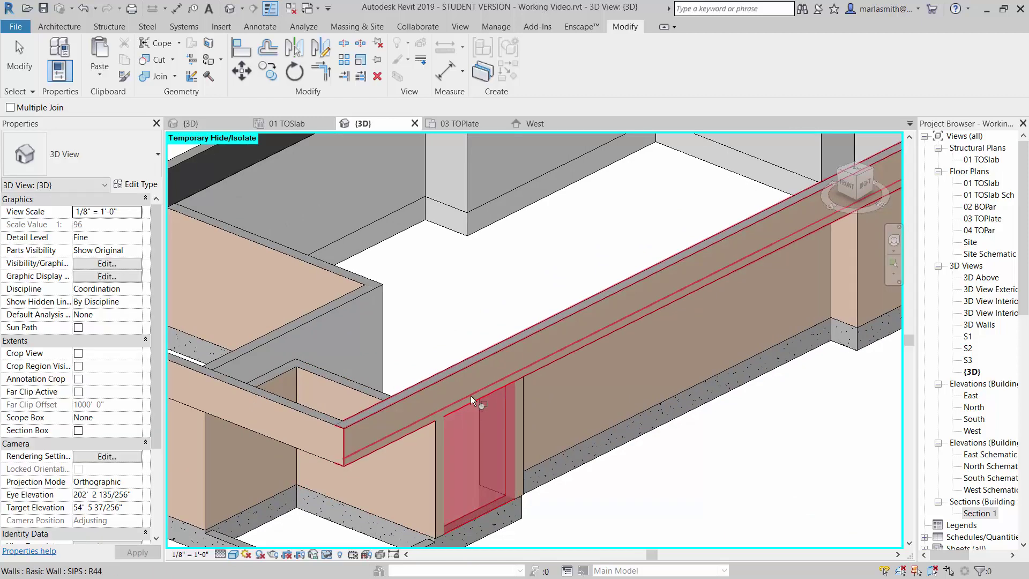
{"action": "left_click", "coordinate": [469, 366]}
{"action": "left_click", "coordinate": [523, 412]}
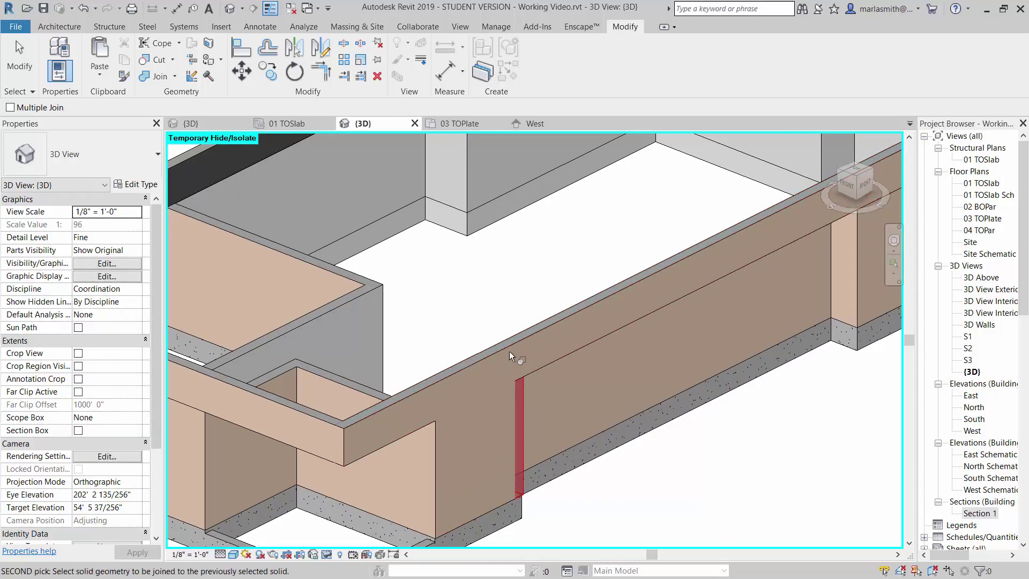
Join the right-side parapet with the projecting exterior wall and short return wall beneath it near the back corner.
{"action": "scroll", "coordinate": [314, 475], "scroll_direction": "down", "scroll_amount": 5}
{"action": "scroll", "coordinate": [733, 285], "scroll_direction": "up", "scroll_amount": 5}
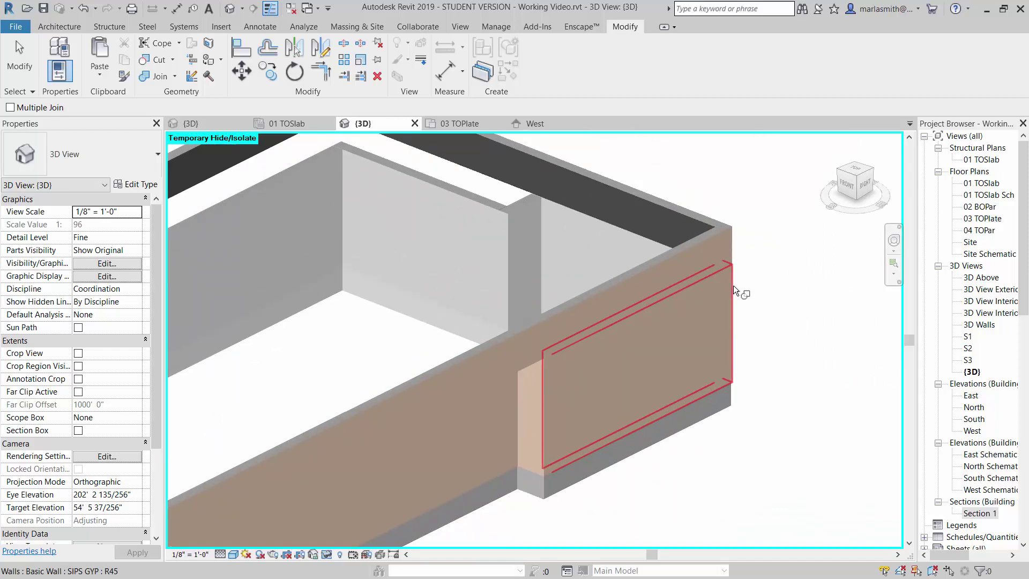
{"action": "left_click", "coordinate": [703, 249]}
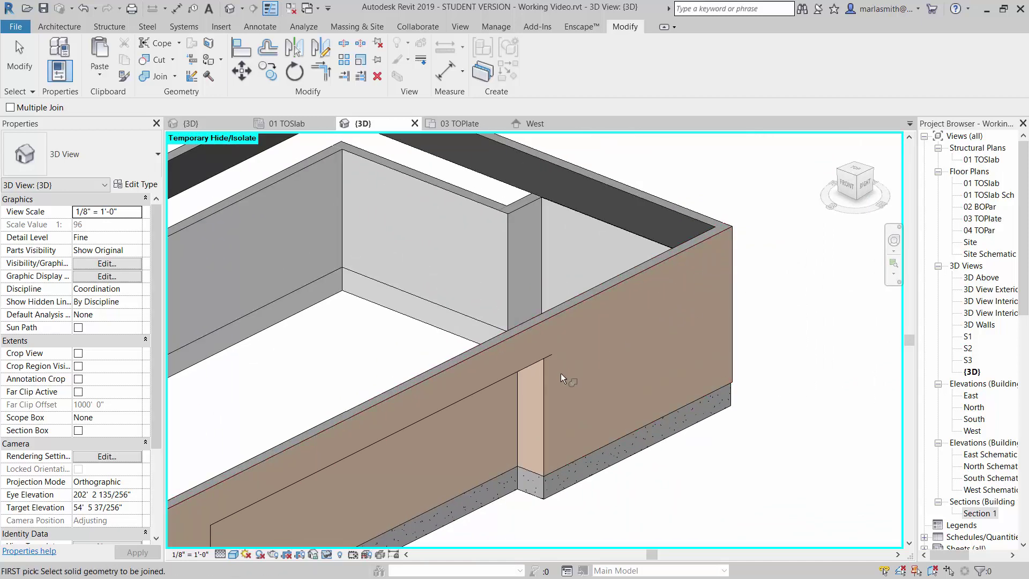
{"action": "left_click", "coordinate": [548, 381]}
{"action": "left_click", "coordinate": [545, 323]}
{"action": "scroll", "coordinate": [577, 400], "scroll_direction": "down", "scroll_amount": 3}
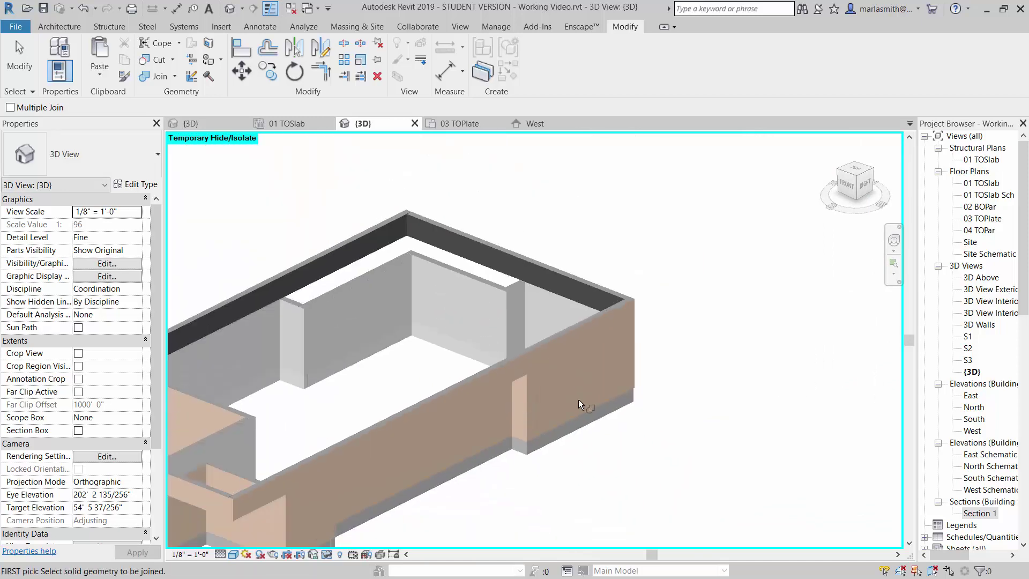
Join the back parapet wall's geometry with the exterior wall directly beneath it.
{"action": "middle_click_drag", "start_coordinate": [680, 407], "coordinate": [394, 443], "text": "shift"}
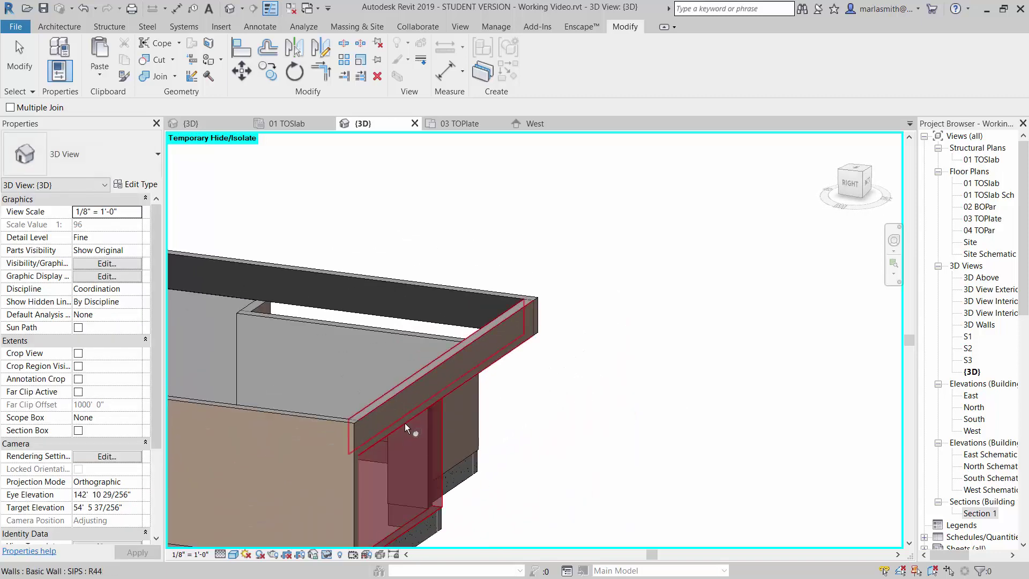
{"action": "left_click", "coordinate": [406, 396]}
{"action": "scroll", "coordinate": [456, 449], "scroll_direction": "down", "scroll_amount": 2}
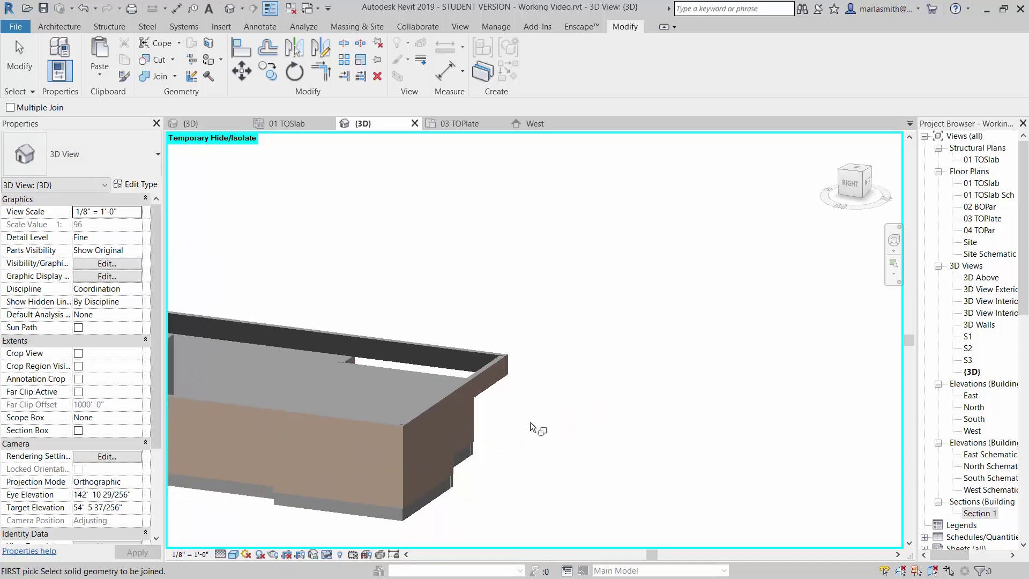
Join the left-side parapet wall with the short return wall and the long projecting exterior wall below it.
{"action": "middle_click_drag", "start_coordinate": [529, 423], "coordinate": [315, 442], "text": "shift"}
{"action": "scroll", "coordinate": [487, 414], "scroll_direction": "down", "scroll_amount": 2}
{"action": "scroll", "coordinate": [378, 393], "scroll_direction": "up", "scroll_amount": 5}
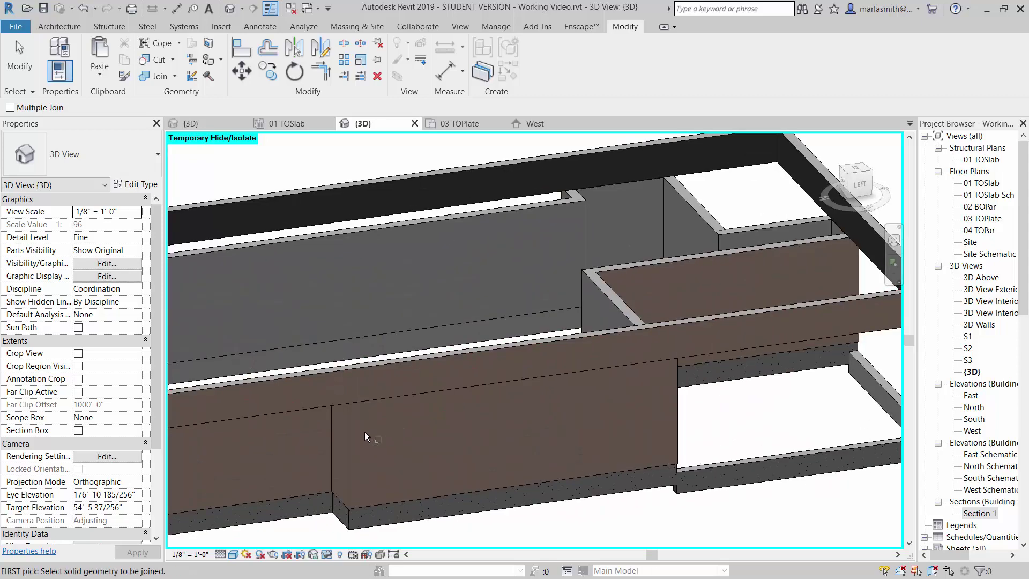
{"action": "left_click", "coordinate": [353, 434]}
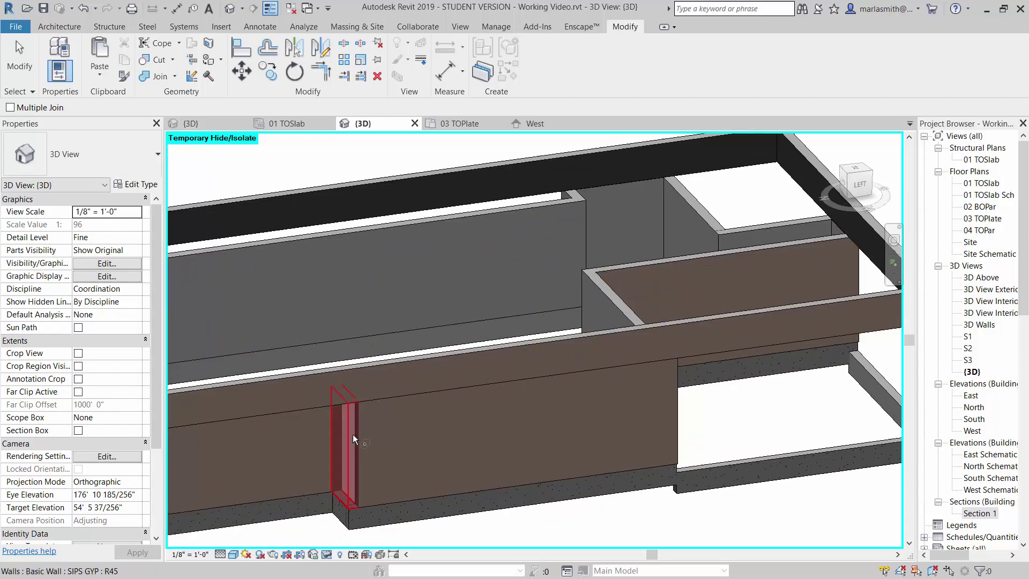
{"action": "left_click", "coordinate": [372, 369]}
{"action": "left_click", "coordinate": [397, 402]}
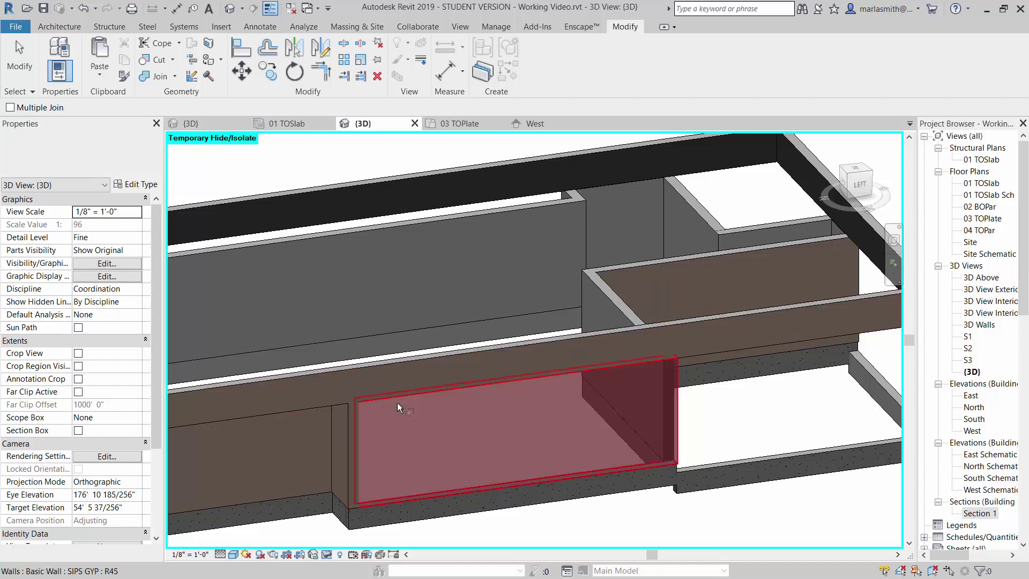
{"action": "left_click", "coordinate": [407, 360]}
{"action": "scroll", "coordinate": [671, 387], "scroll_direction": "down", "scroll_amount": 8}
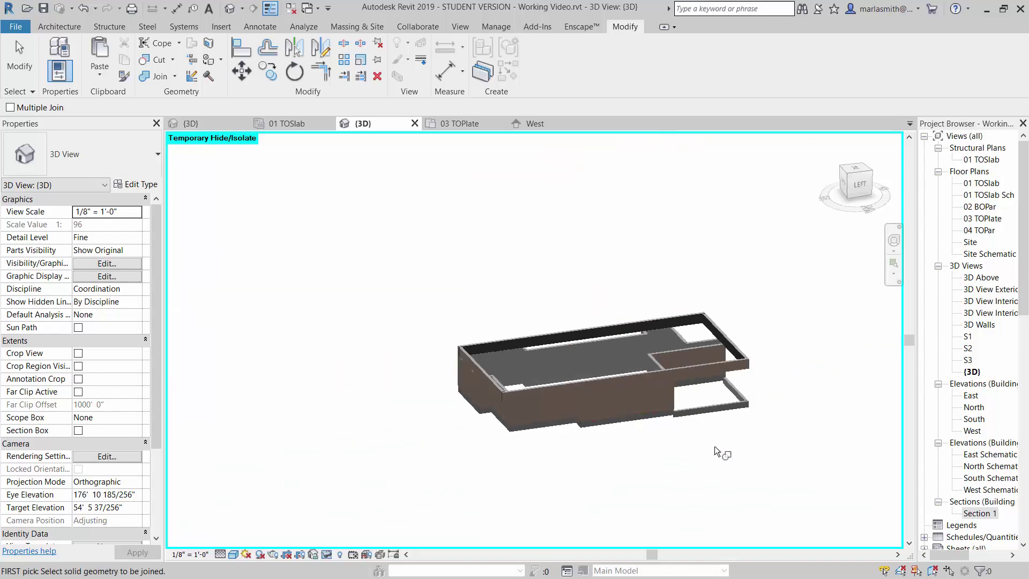
{"action": "middle_click_drag", "start_coordinate": [715, 445], "coordinate": [383, 441], "text": "shift"}
{"action": "scroll", "coordinate": [868, 413], "scroll_direction": "up", "scroll_amount": 3}
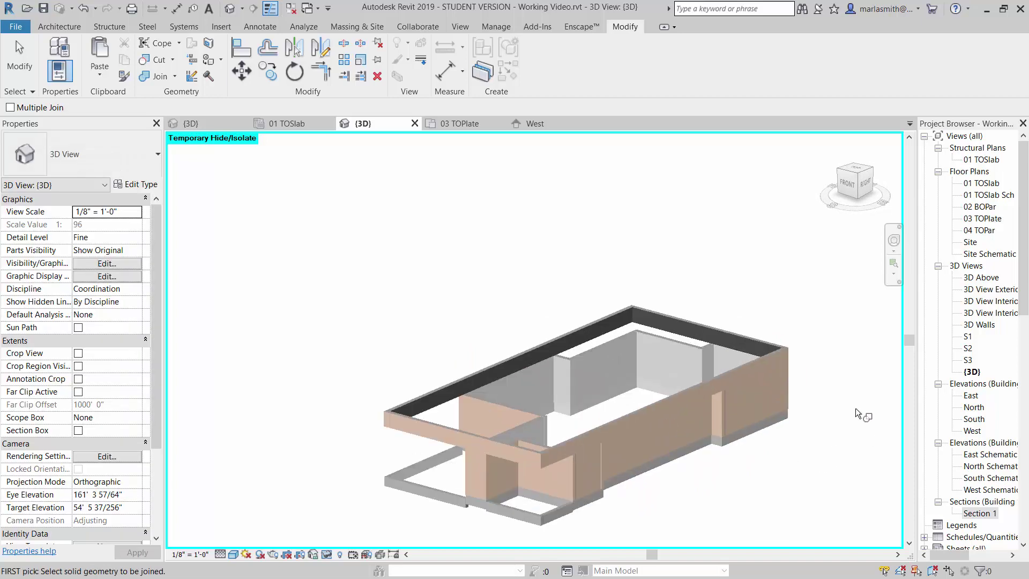